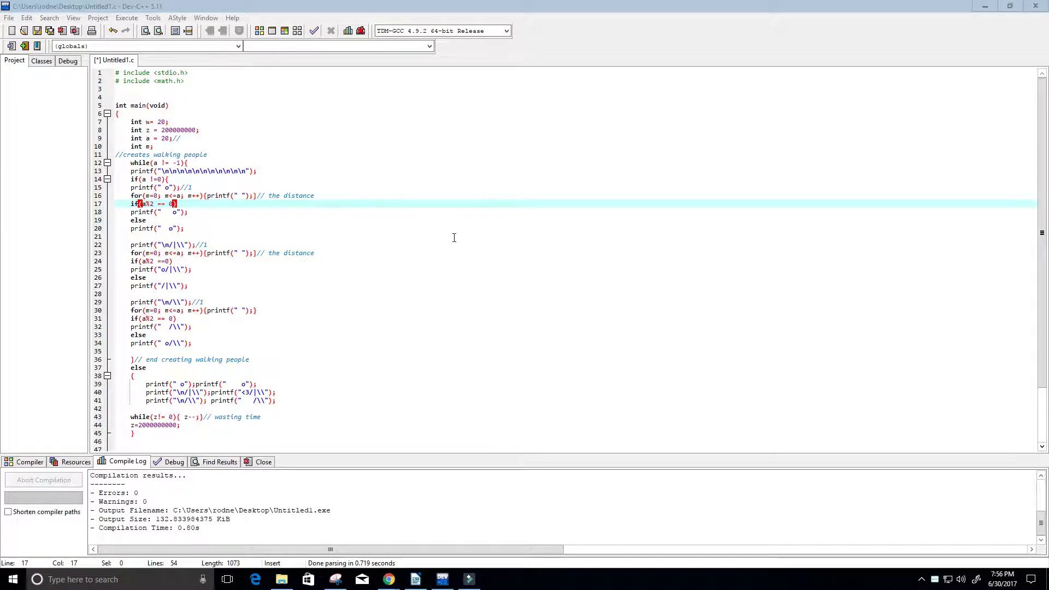
scroll(453, 238, down, 3)
scroll(510, 285, up, 3)
scroll(401, 312, down, 3)
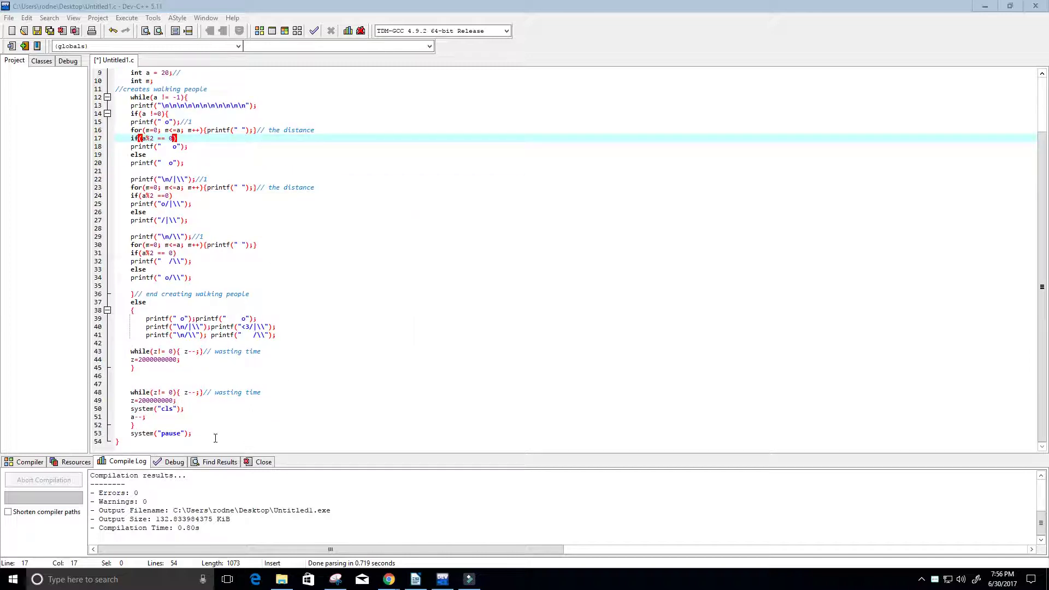
mouse_move(205, 442)
mouse_down()
mouse_move(133, 70)
mouse_move(105, 44)
mouse_up()
- Deselect the code text and compile and run the walking-people program
click(308, 212)
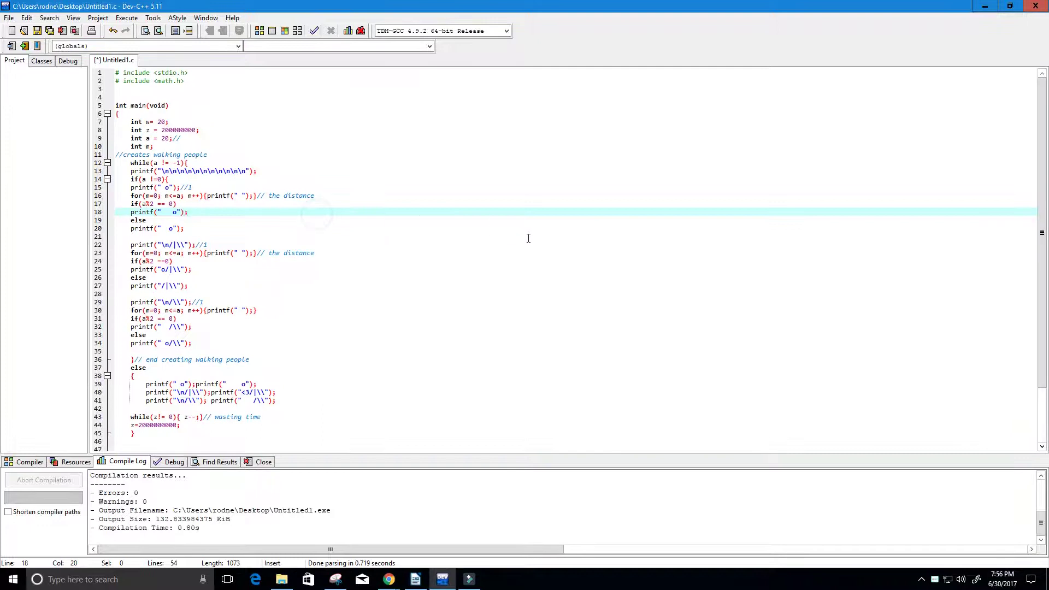
scroll(529, 244, down, 3)
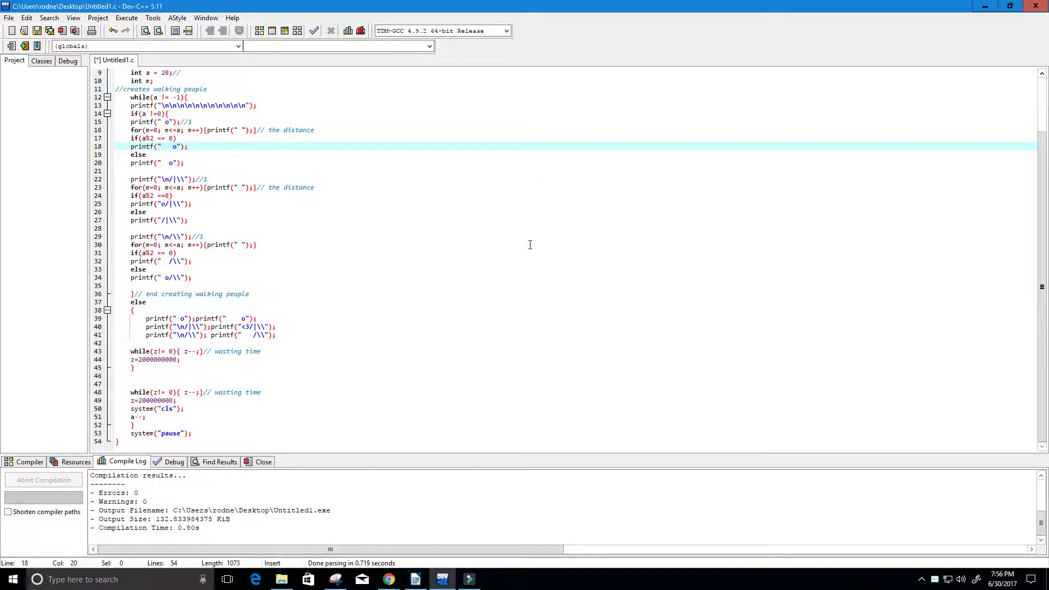
scroll(529, 245, up, 3)
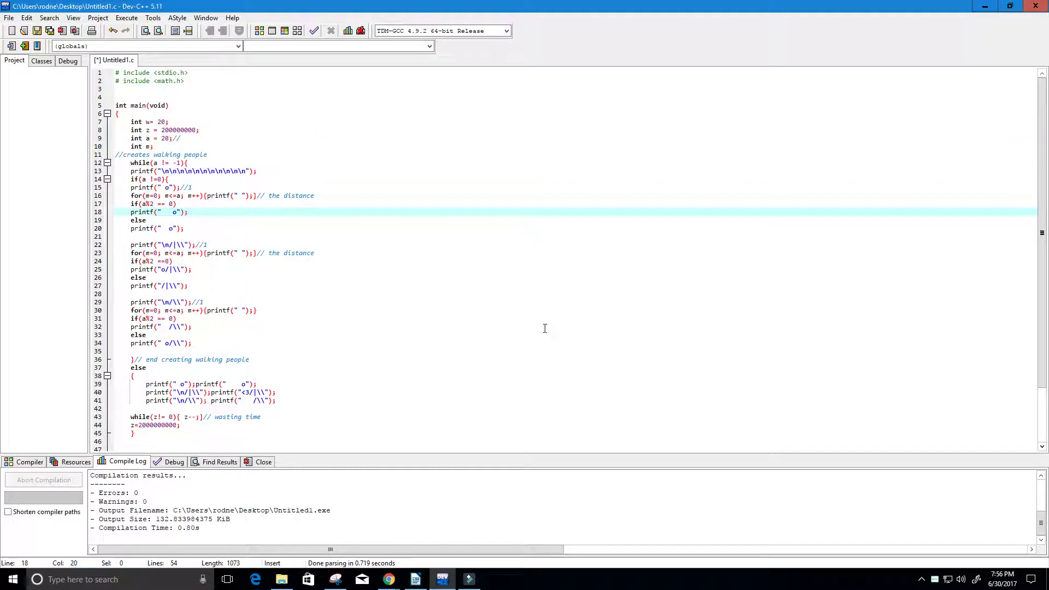
click(285, 31)
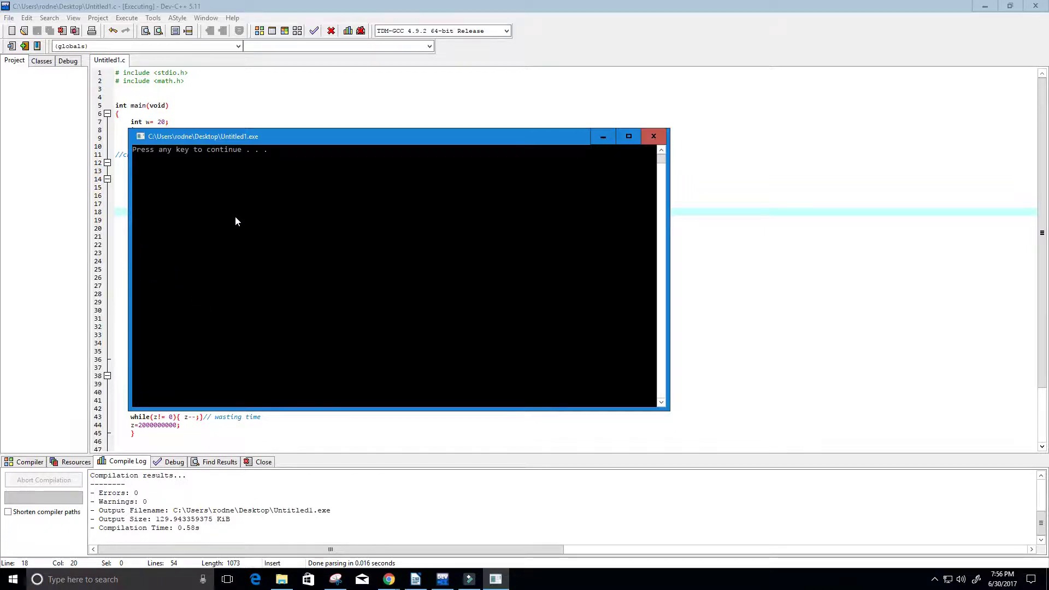
- Close the finished console, rerun the program, and drag the new console lower right
click(653, 136)
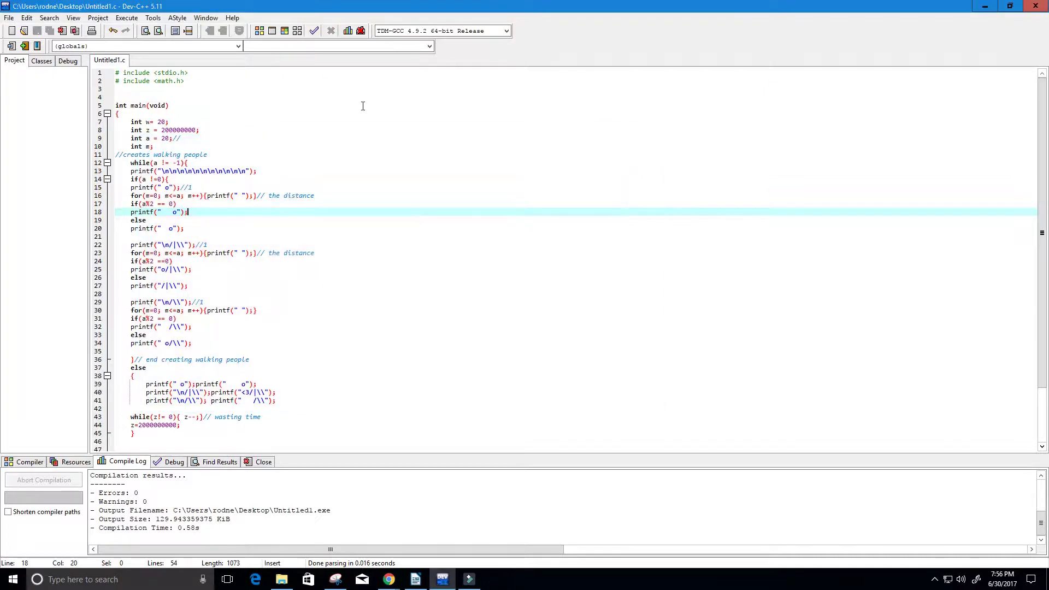
click(288, 30)
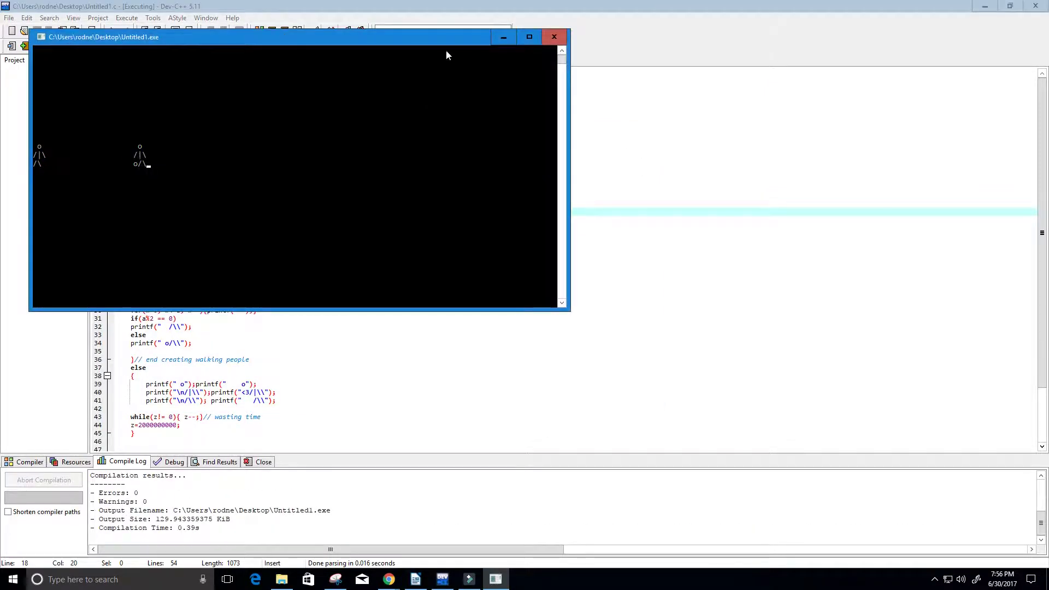
mouse_move(447, 43)
mouse_down()
mouse_move(514, 94)
mouse_move(567, 113)
mouse_up()
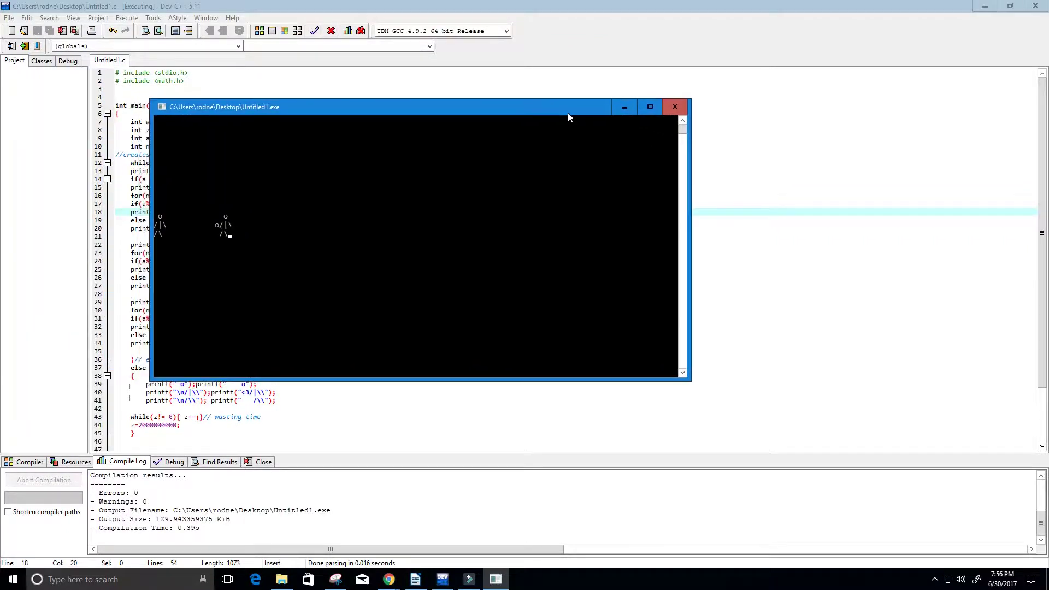